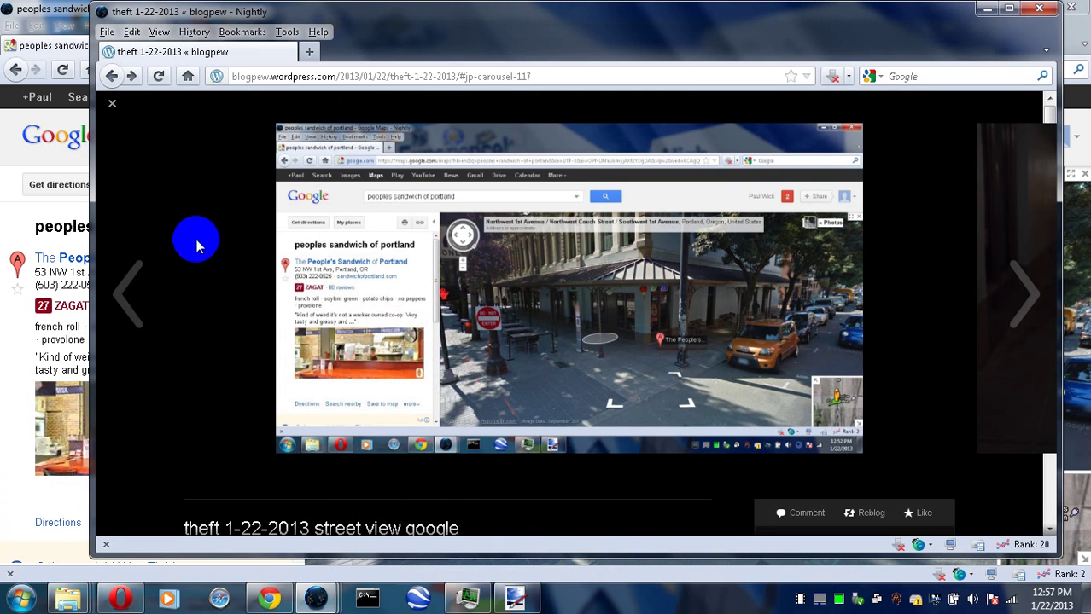
Close the enlarged photo, open the "theft 1-22-2013" post for editing, and copy its full permalink.
click(167, 162)
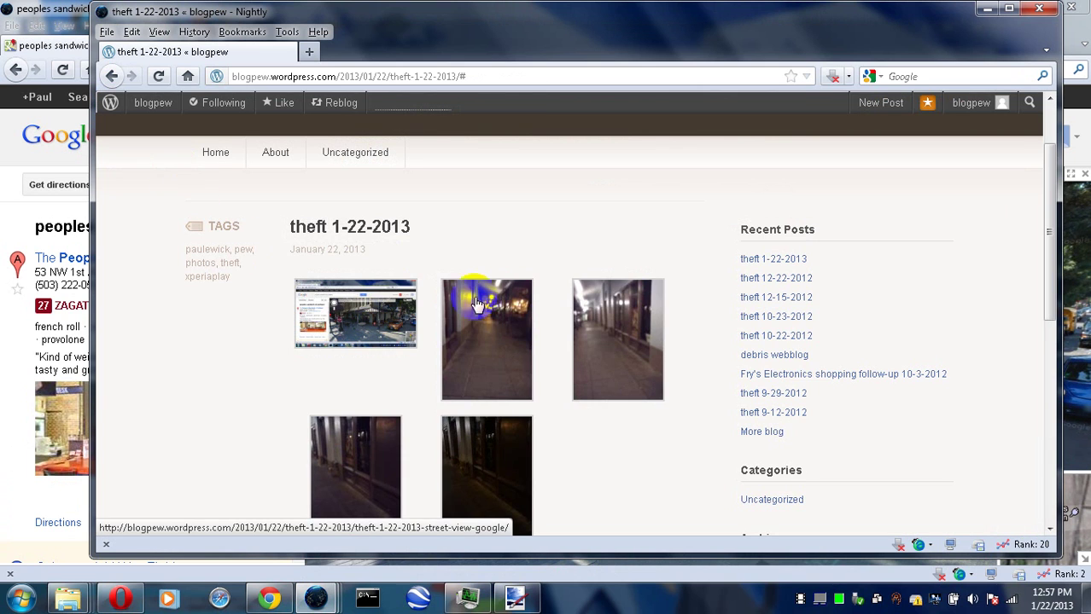
scroll(598, 358, down, 5)
click(296, 289)
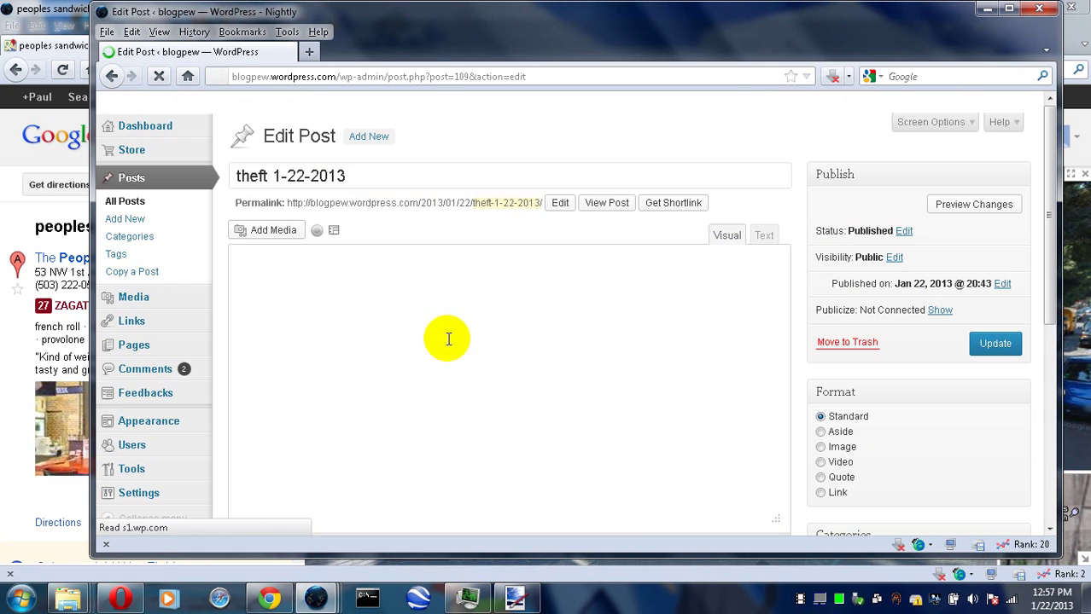
drag(290, 209, 544, 212)
key(ctrl+c)
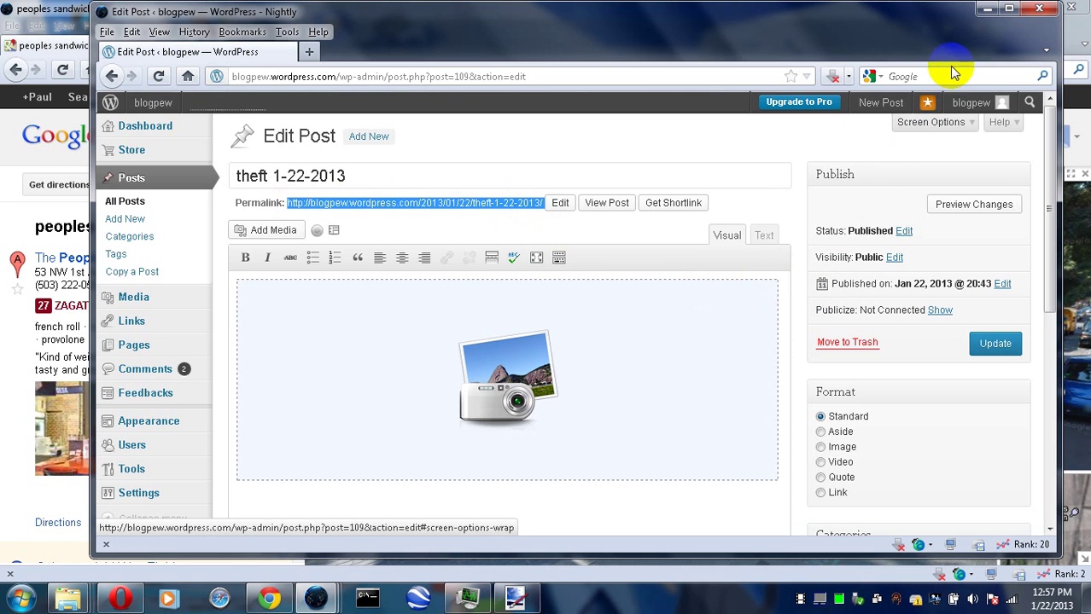
click(986, 8)
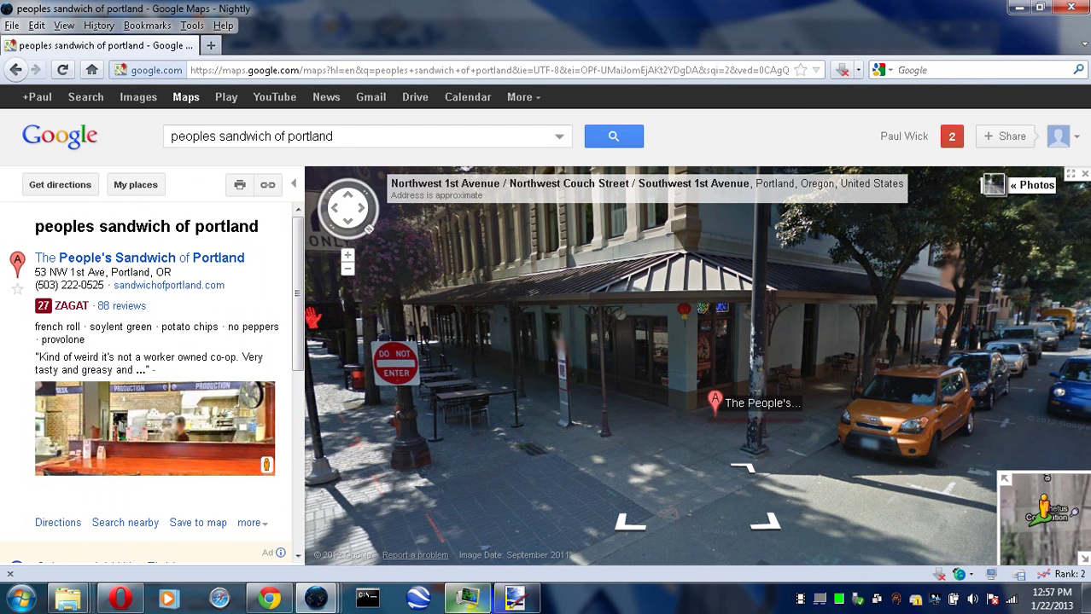
click(514, 599)
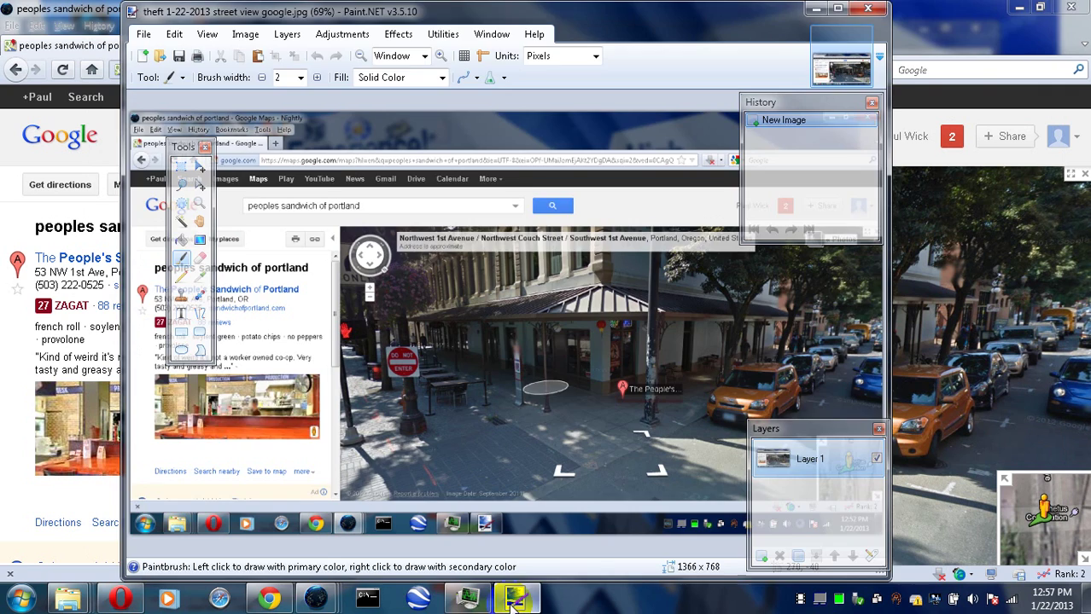
click(515, 601)
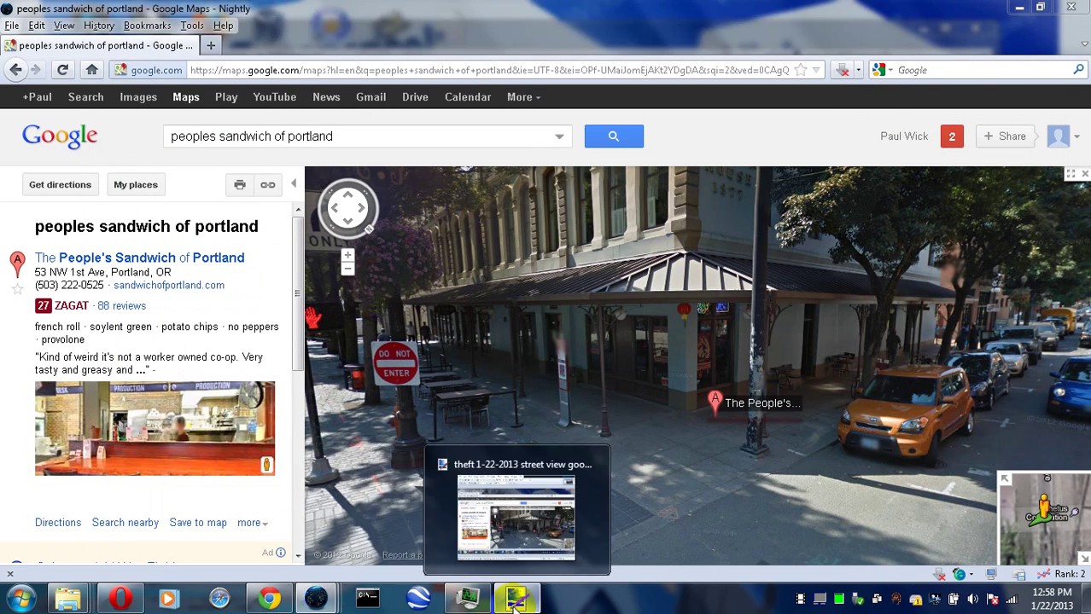
click(515, 599)
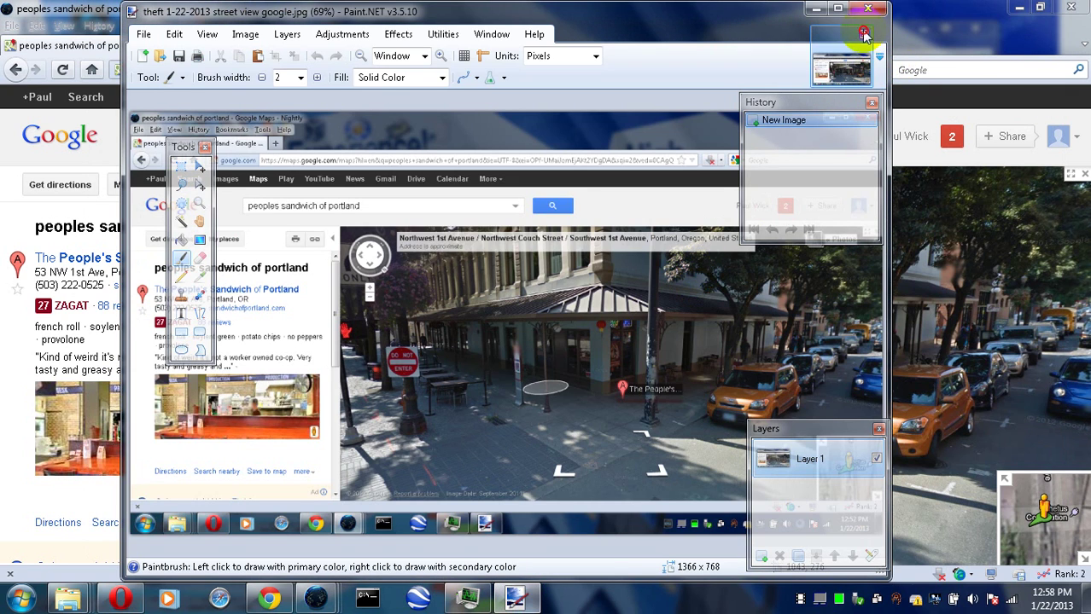
click(864, 34)
click(813, 10)
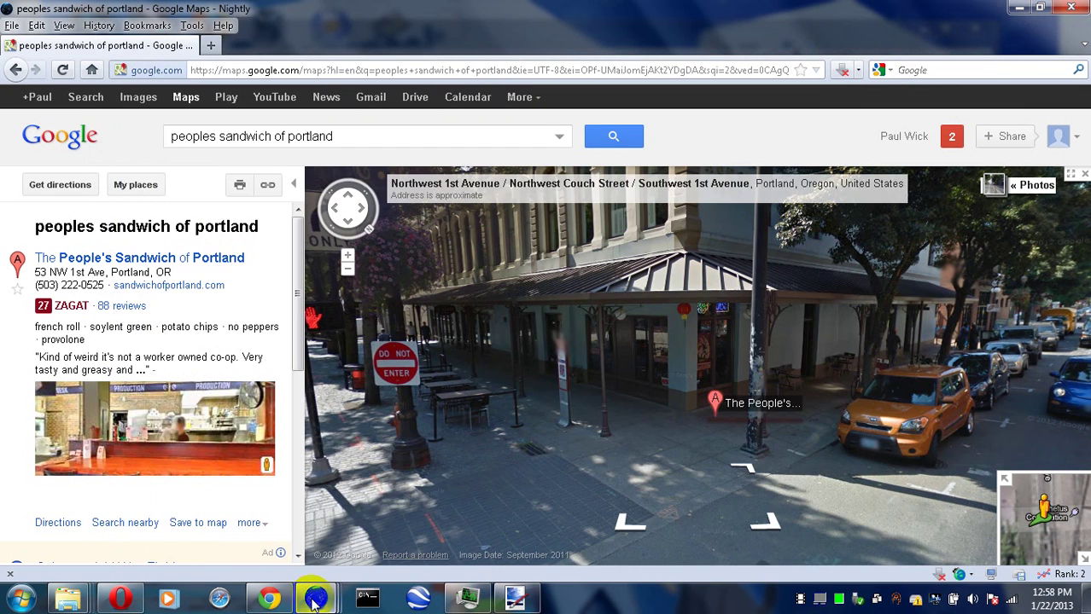
Switch to the Incident Information form and enter "Blog with photos at" plus the copied post link on a new line in the Incident Description.
mouse_move(315, 602)
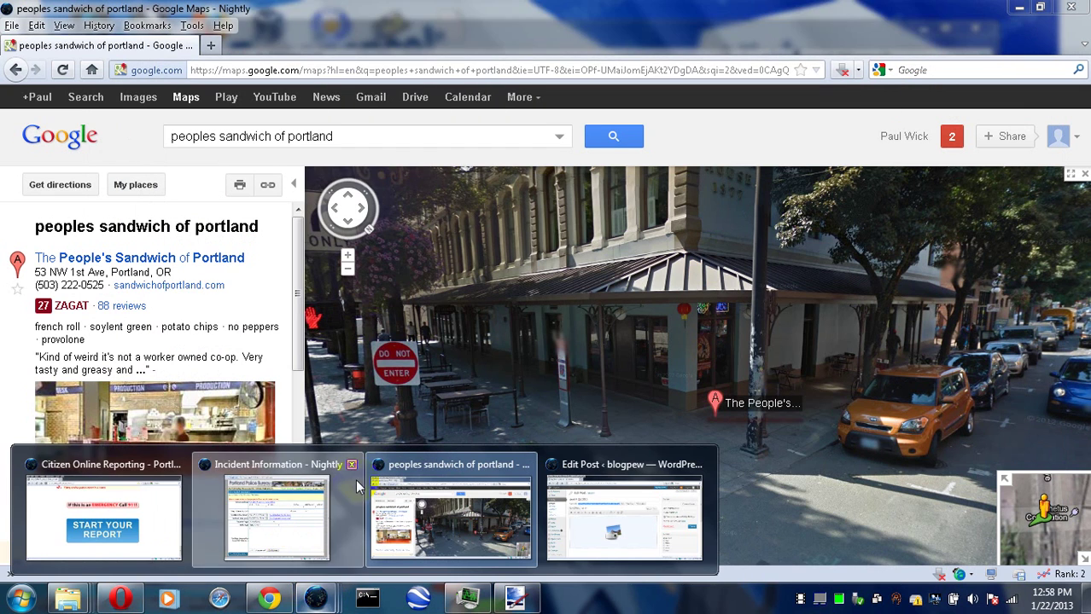
click(357, 486)
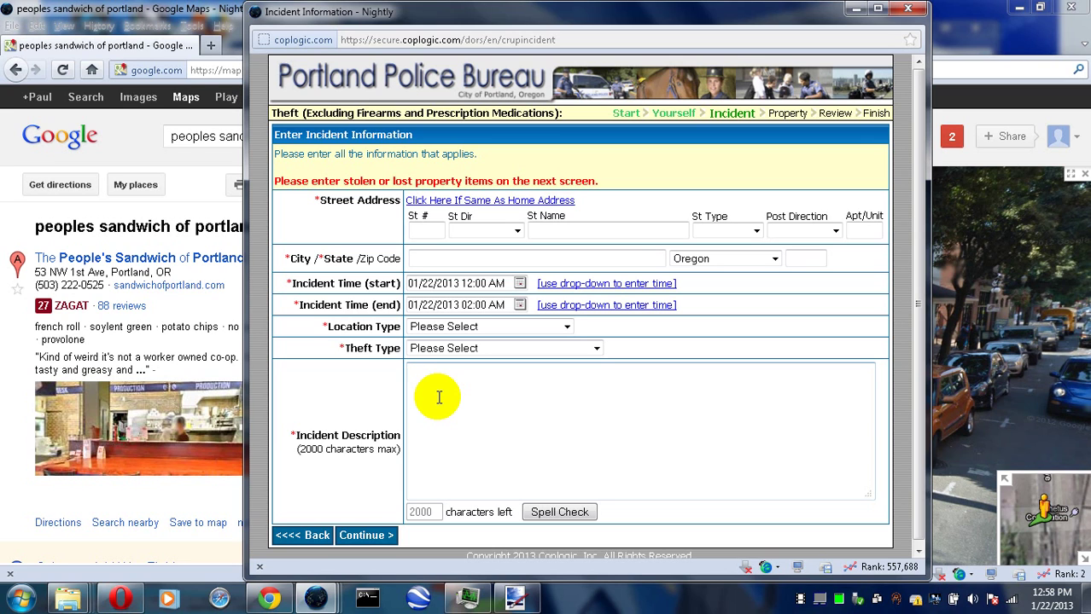
text(Blog with photos at)
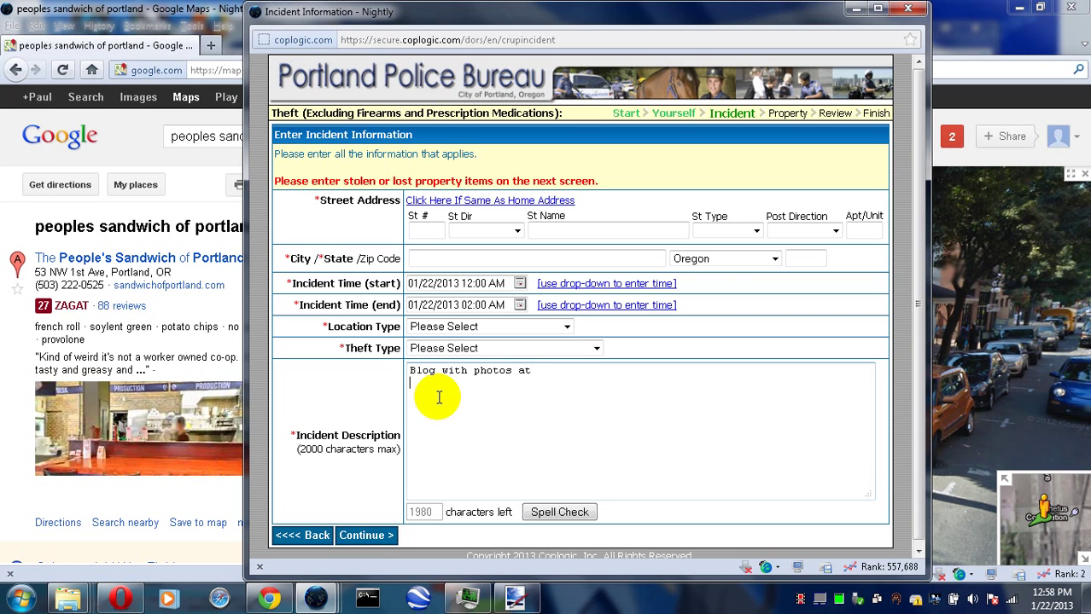
key(ctrl+v)
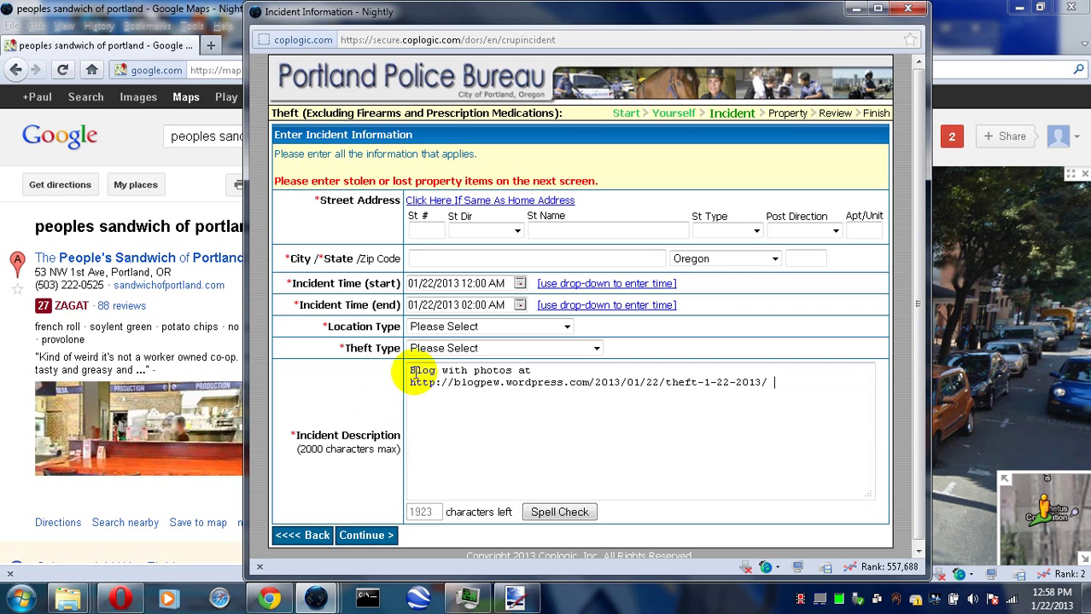
Insert blank lines above the blog reference and write "I slept on the sidewalk near People's Sandwich of Portland" at the start of the description.
click(411, 371)
key(Return)
key(Return)
key(Return)
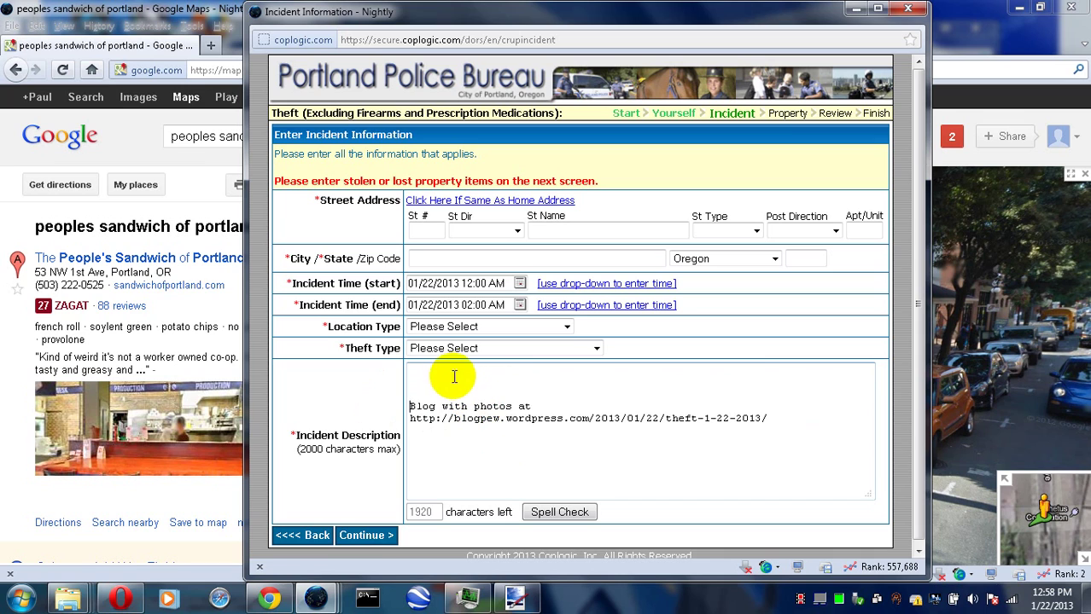
text(I slept)
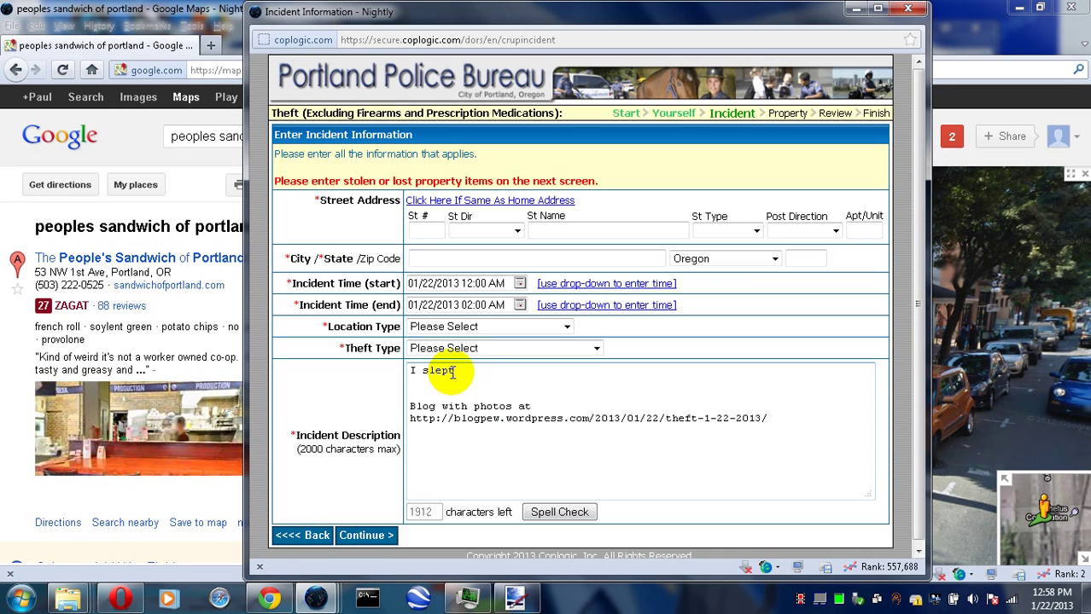
text( on ythre s)
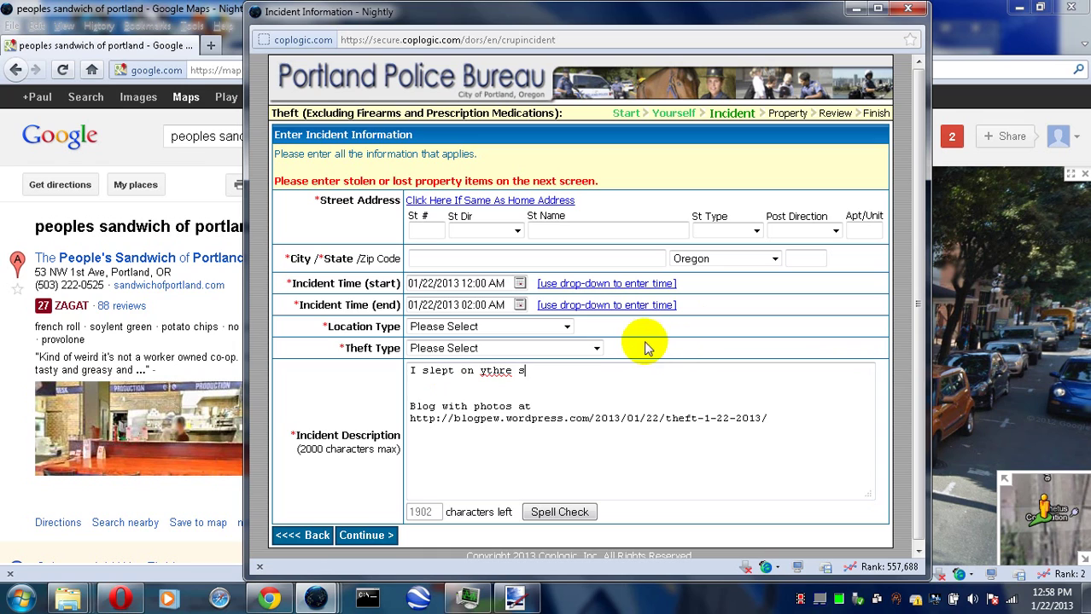
double_click(497, 371)
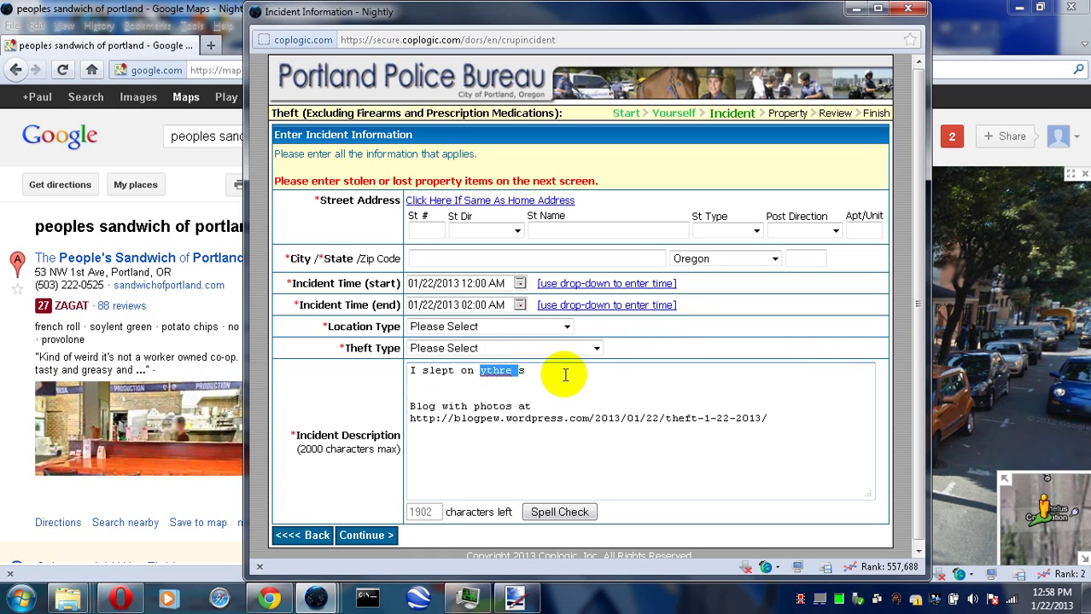
text(the)
text(ide)
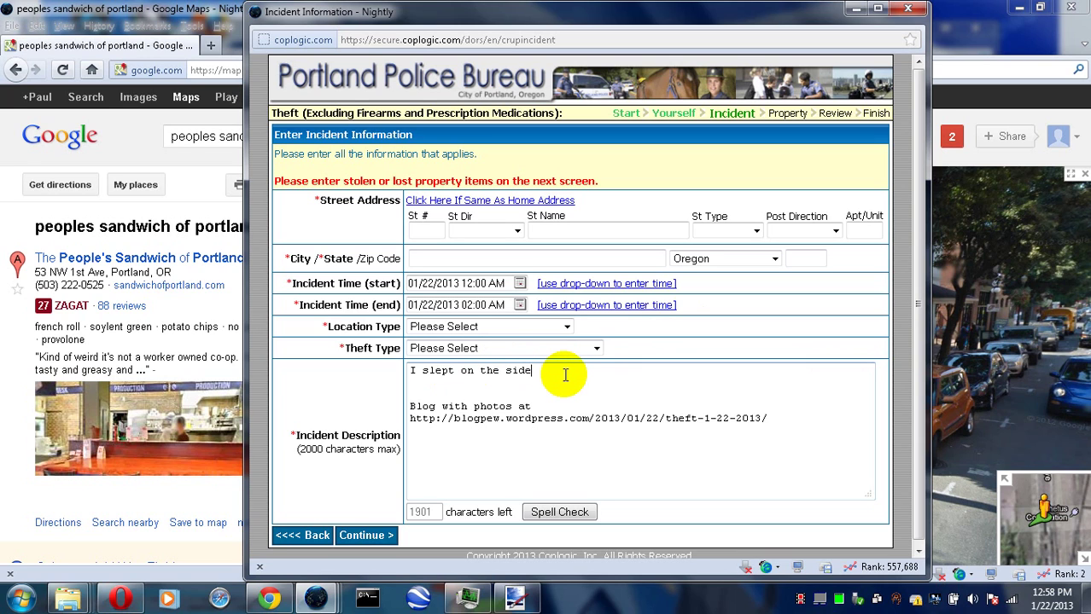
text(walk year People's Sand)
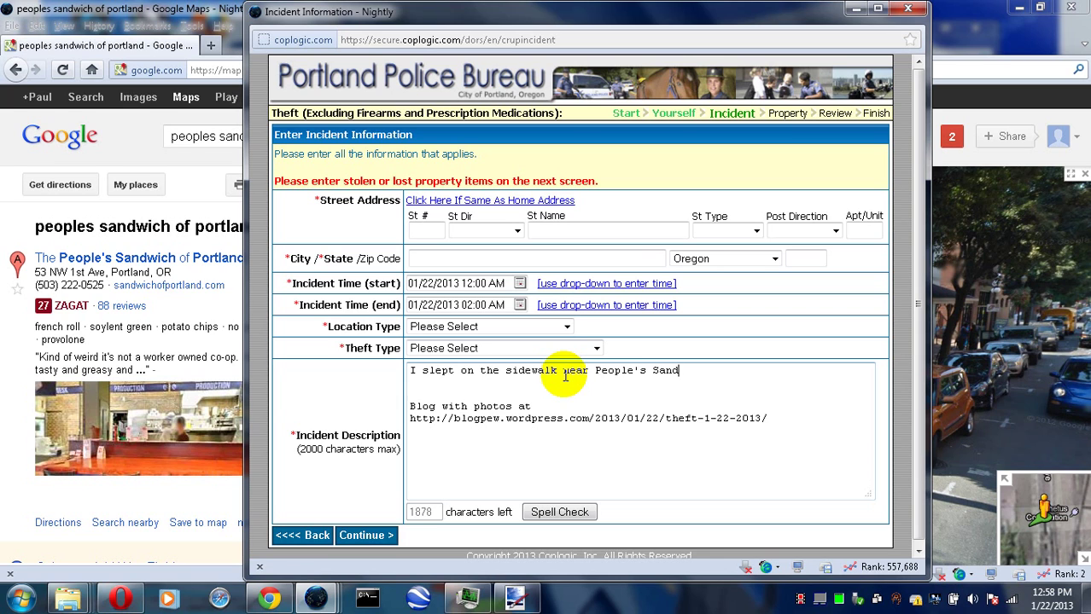
text(wich of Portland)
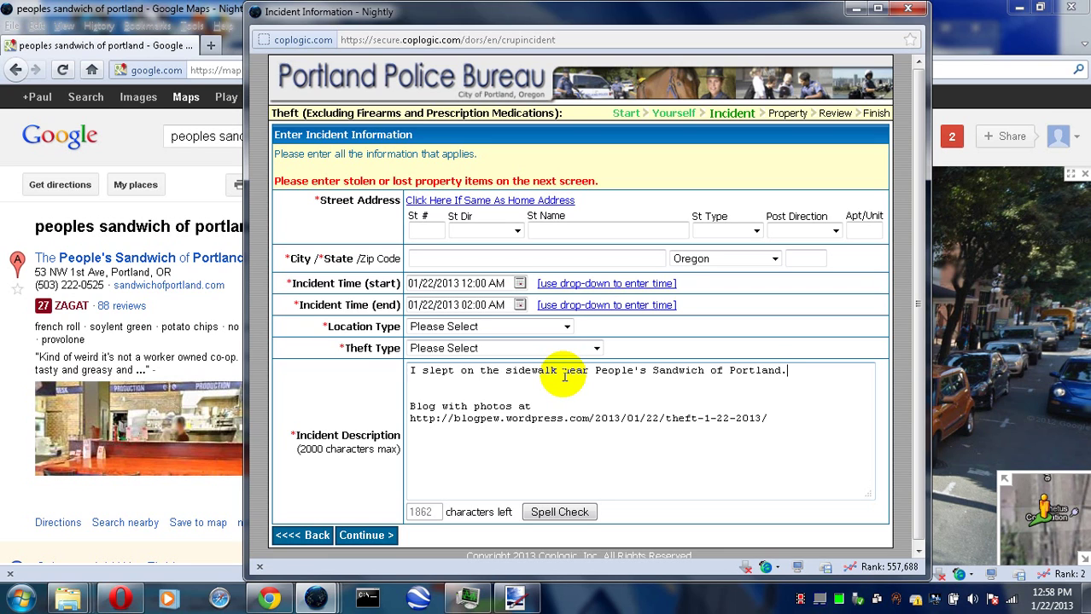
Continue the description's opening paragraph with "When I woke up, my tote bags were stolen. Two of them were nested together.".
text(. When I woke up, b)
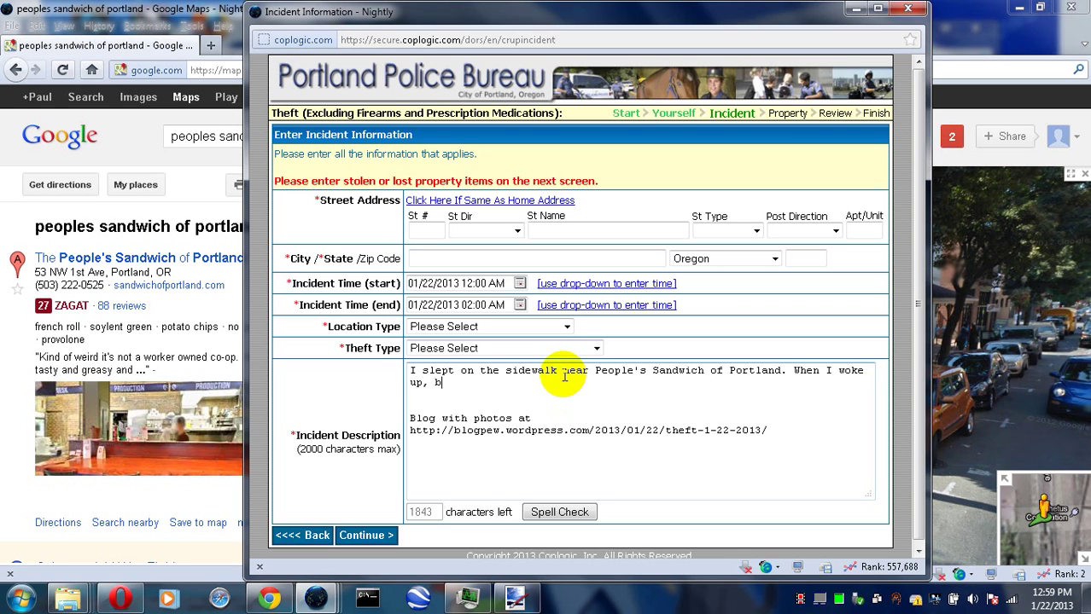
key(BackSpace)
text(my tote bags were st)
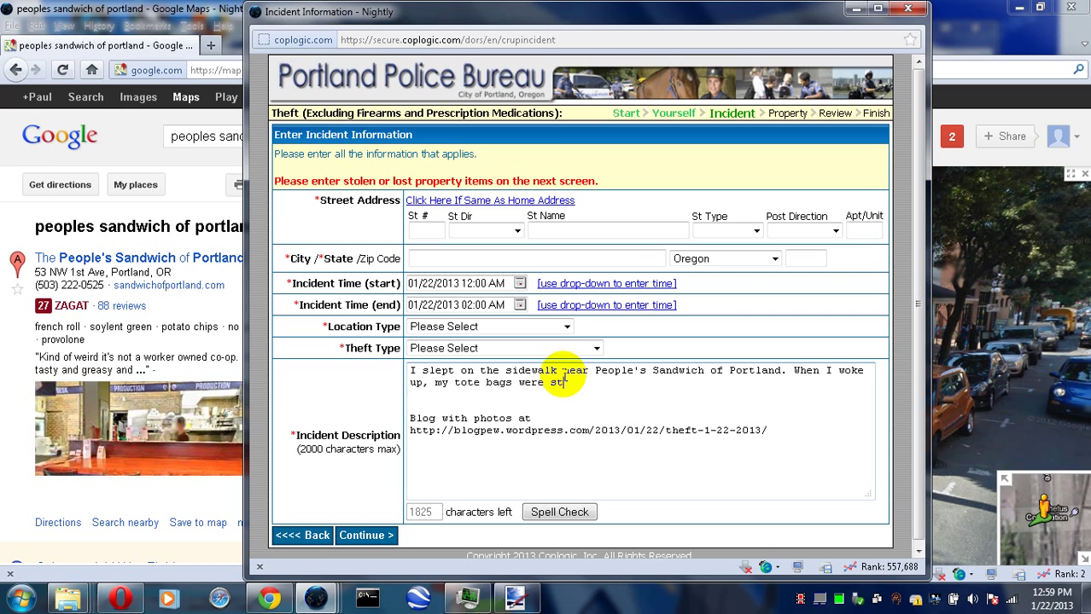
text(olen)
text(. Two of them were neste)
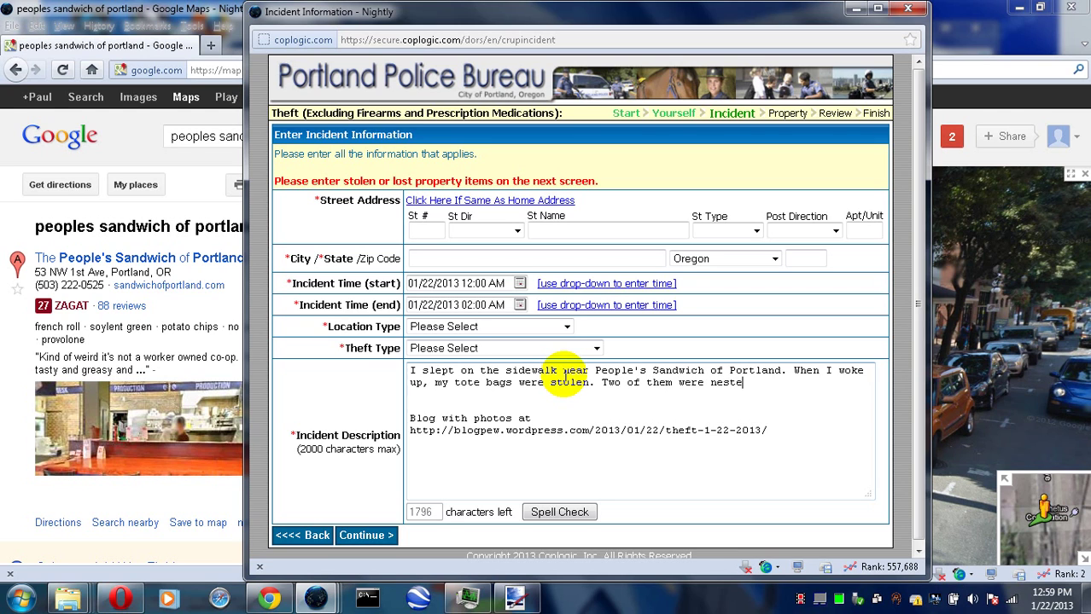
text(d together.)
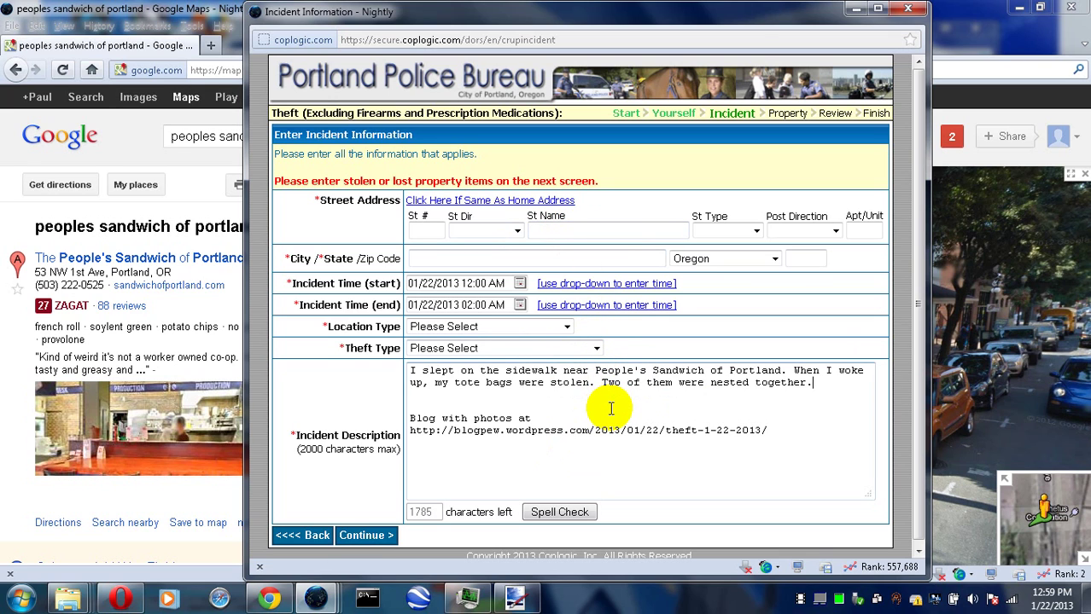
Fill in the incident's street number, direction, street name and street type with the sandwich shop's address from the map listing.
click(417, 229)
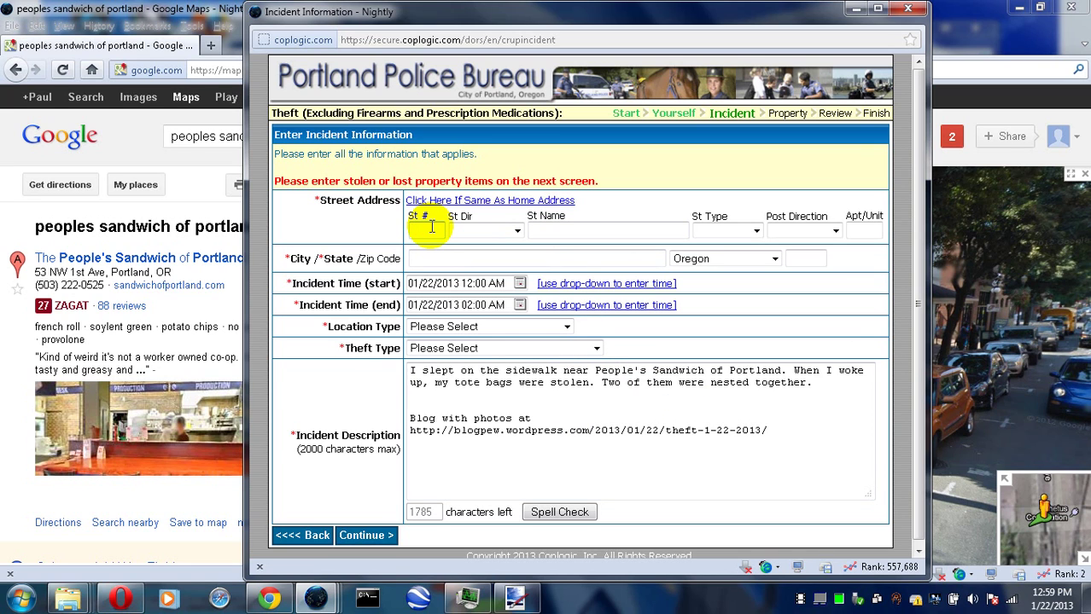
text(53)
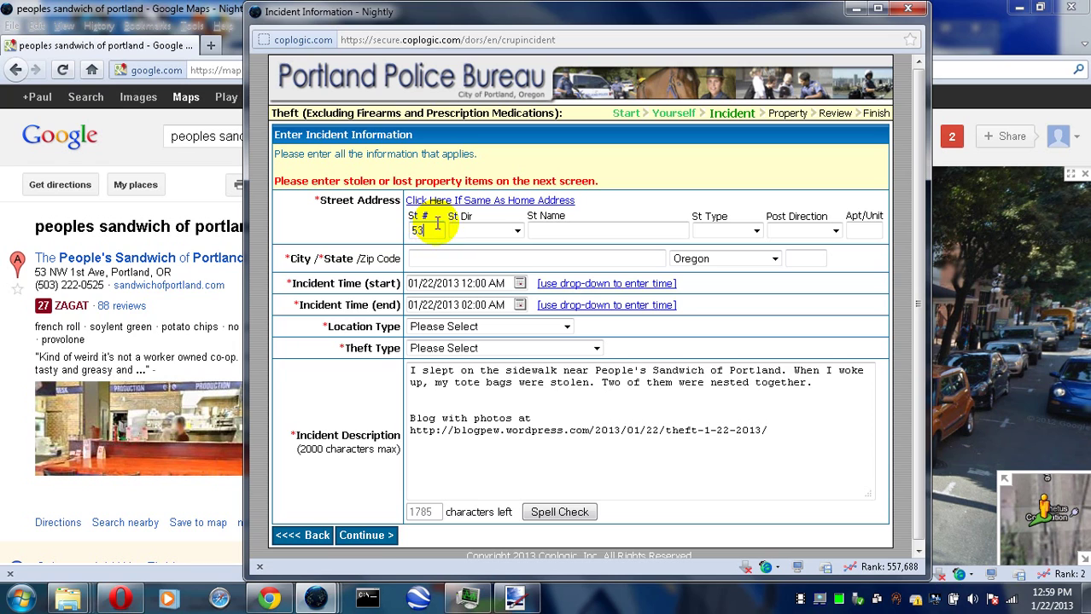
click(495, 231)
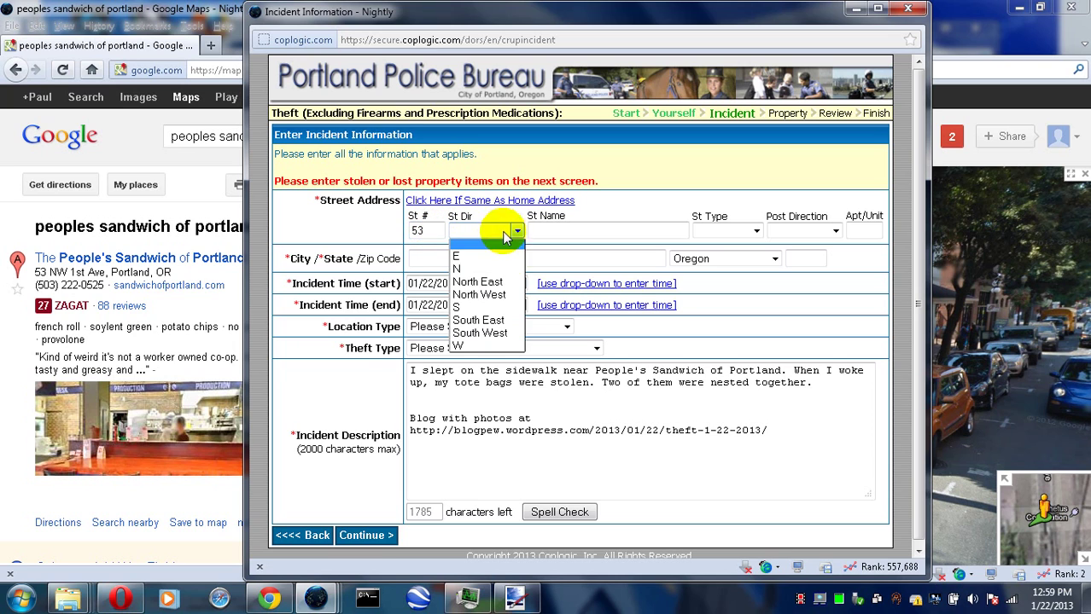
click(479, 294)
click(586, 231)
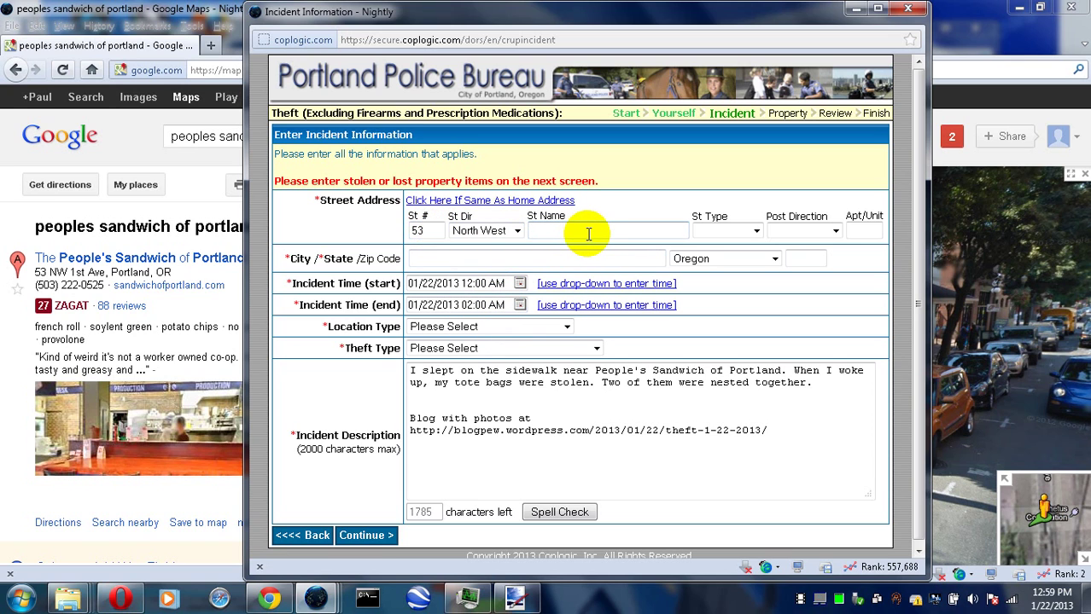
text(First)
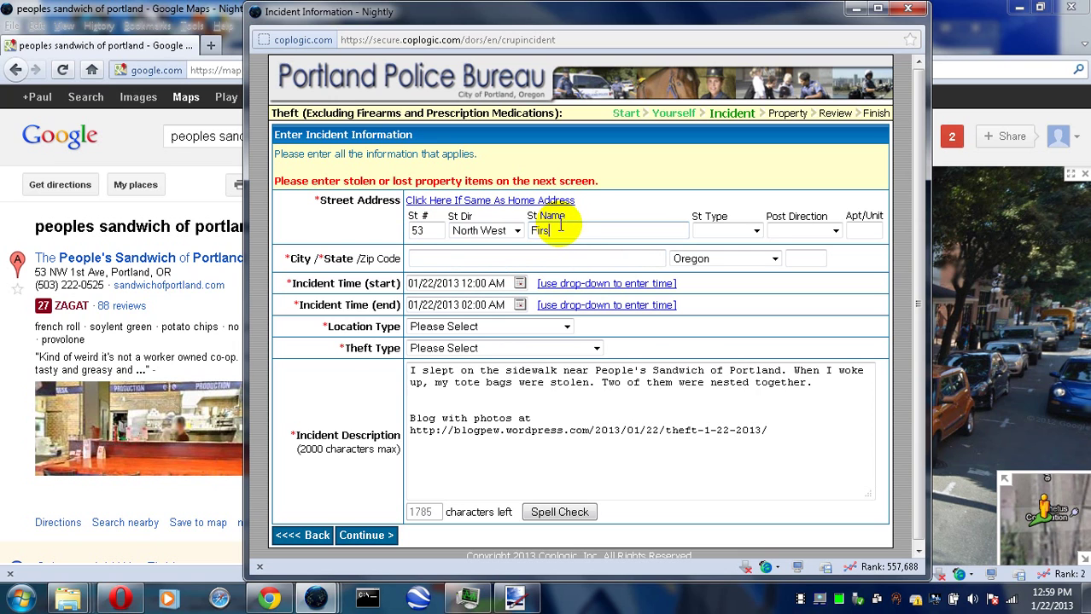
click(756, 231)
click(756, 230)
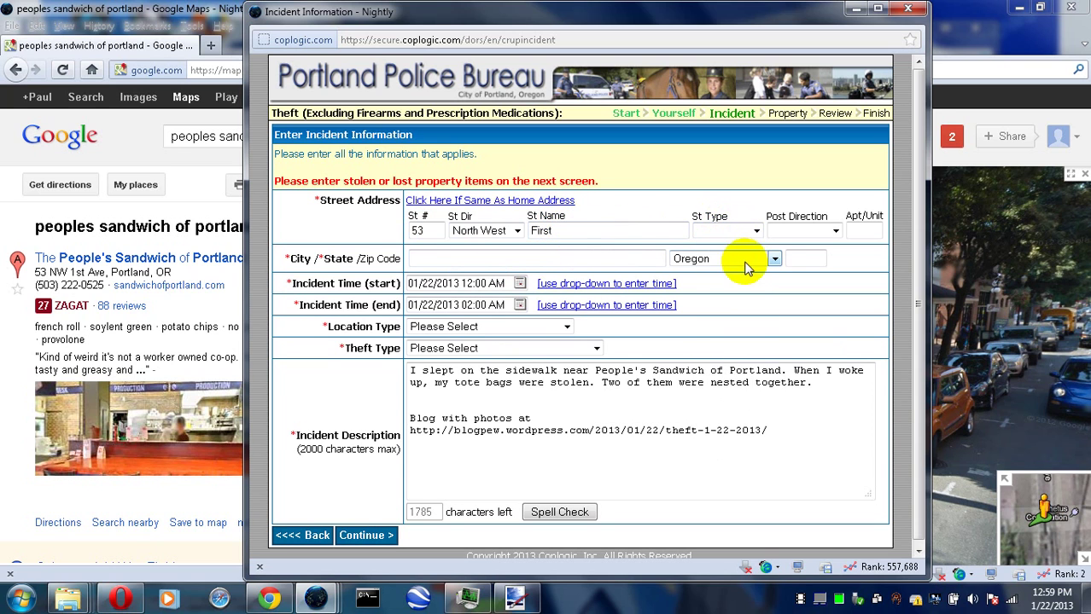
click(756, 230)
click(725, 269)
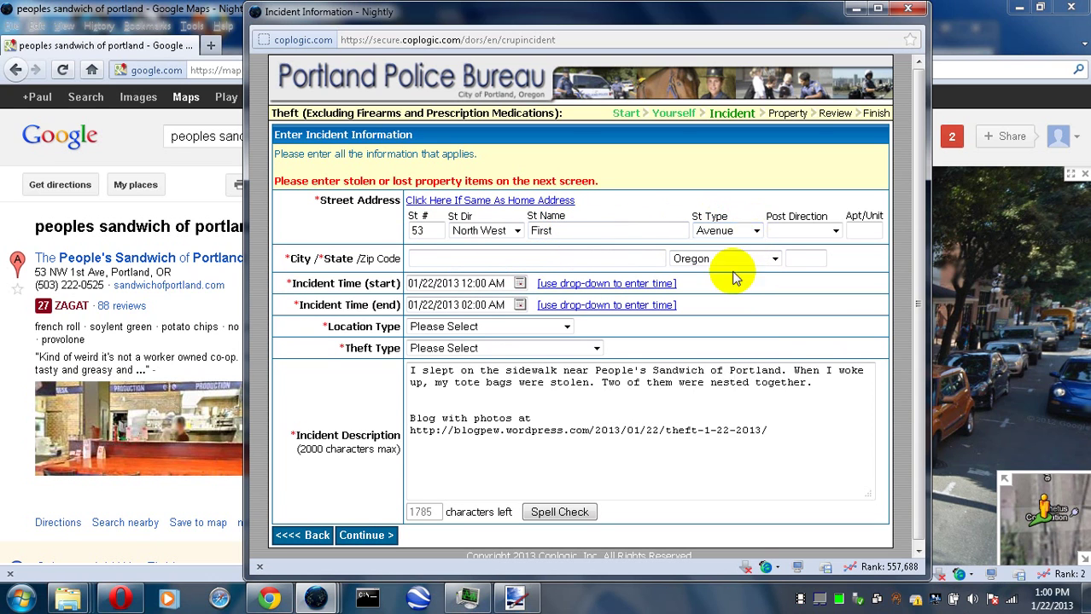
Enter Portland as the incident city and fill in the location's ZIP code.
click(576, 258)
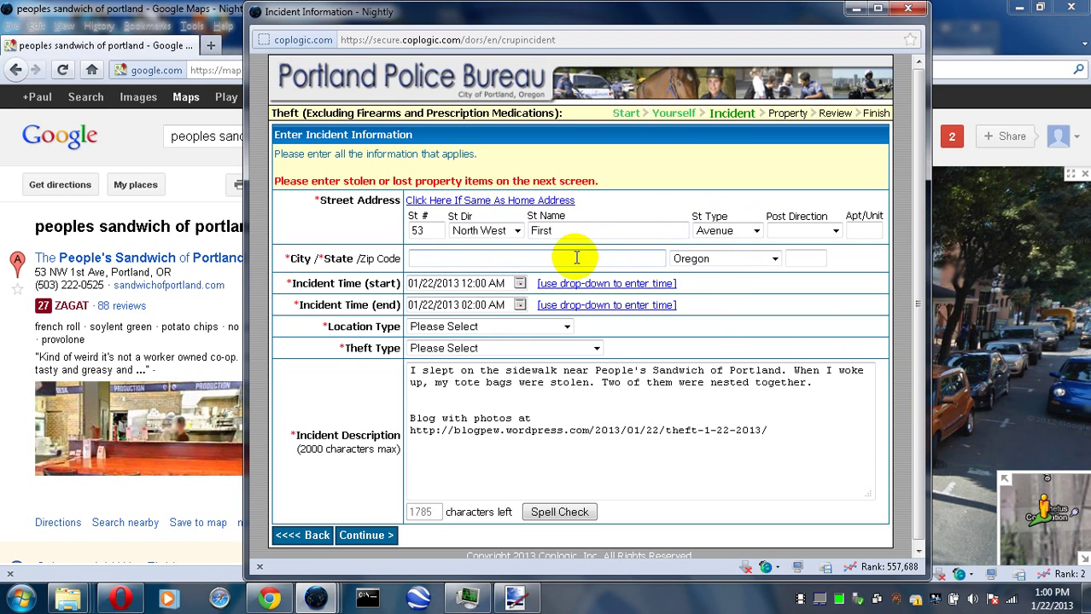
text(Portland)
click(817, 257)
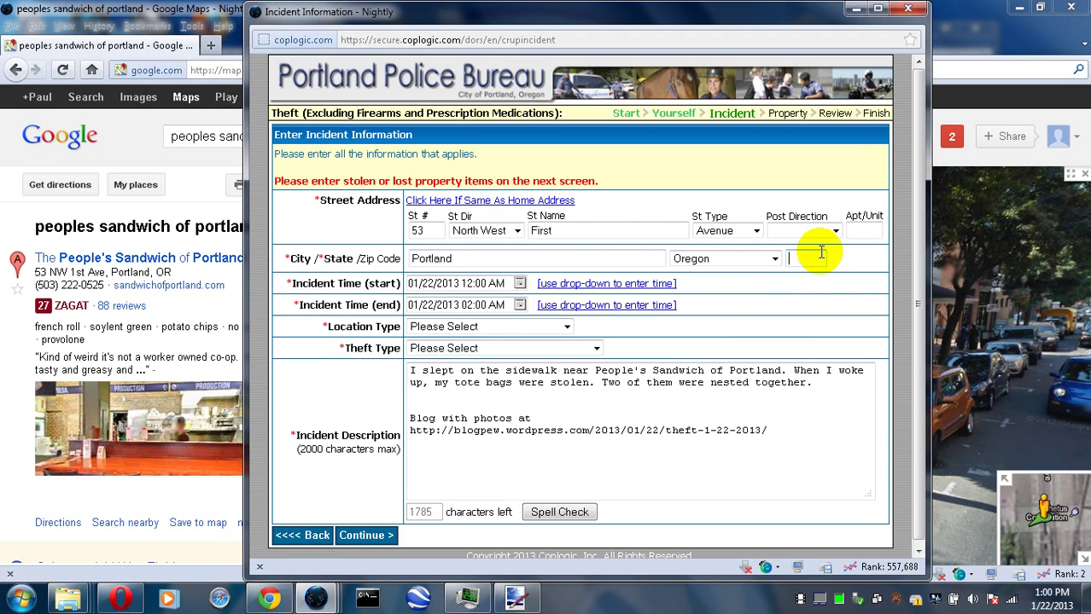
text(97209)
Set the Location Type to Street/Hwy/Sidewalk and the Theft Type to Theft All Others (Includes Residence).
click(562, 328)
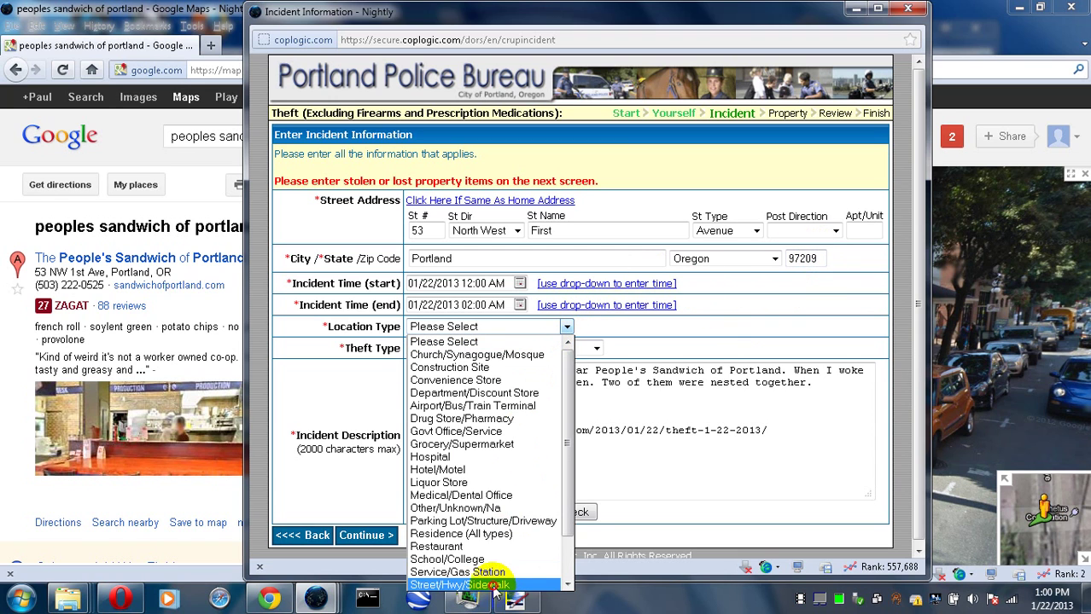
click(499, 585)
click(596, 350)
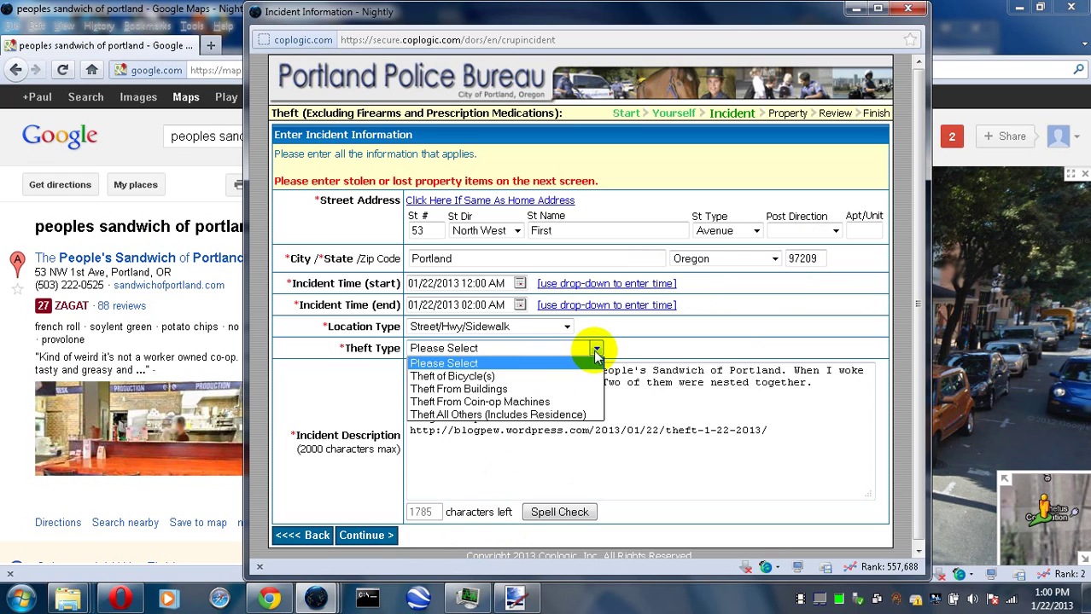
click(593, 415)
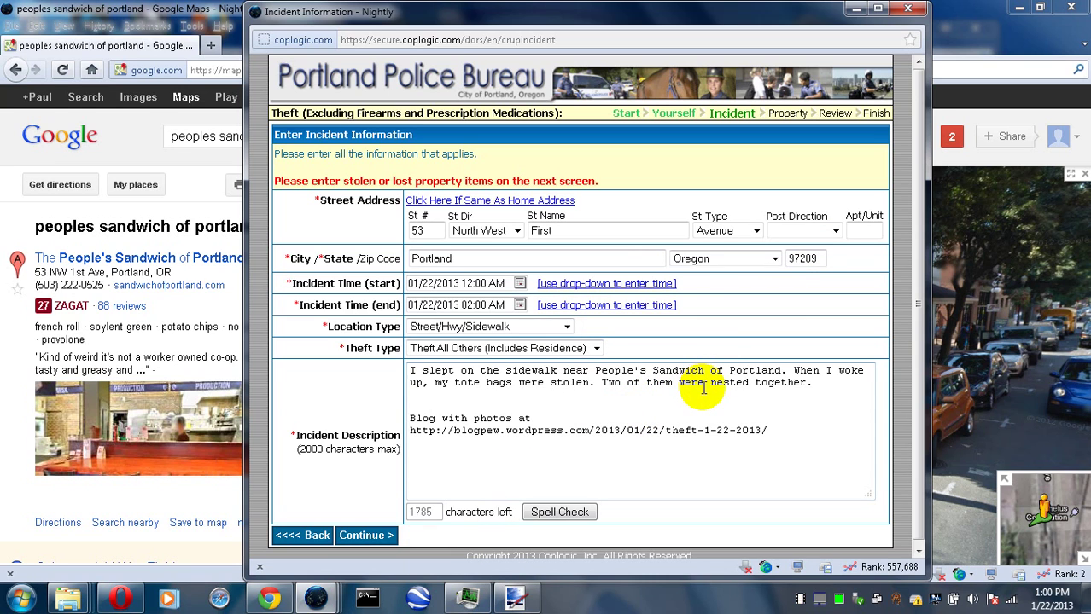
Add the sentence "It was cold." to the end of the description's first paragraph.
click(830, 384)
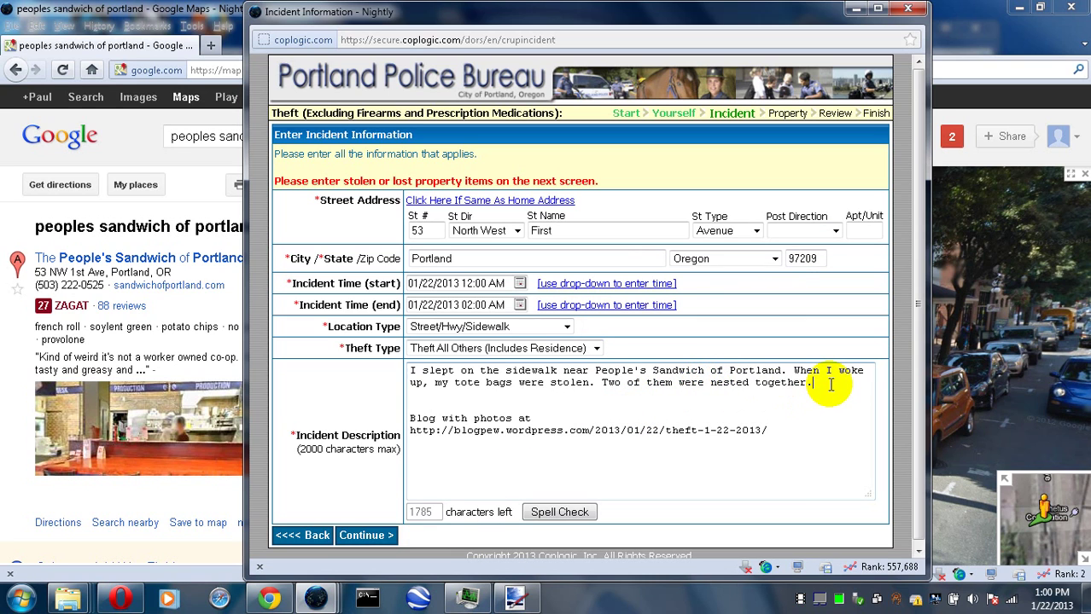
text(ICt)
key(BackSpace)
key(BackSpace)
key(BackSpace)
key(BackSpace)
text(It was cold.)
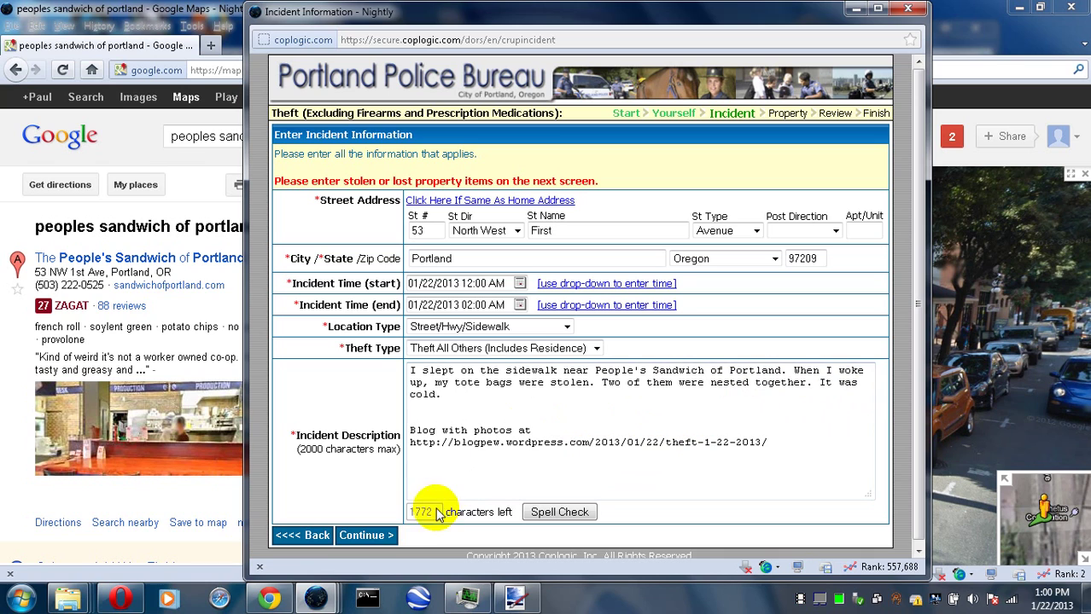
Submit the incident information and continue with the entered address unchanged.
click(379, 539)
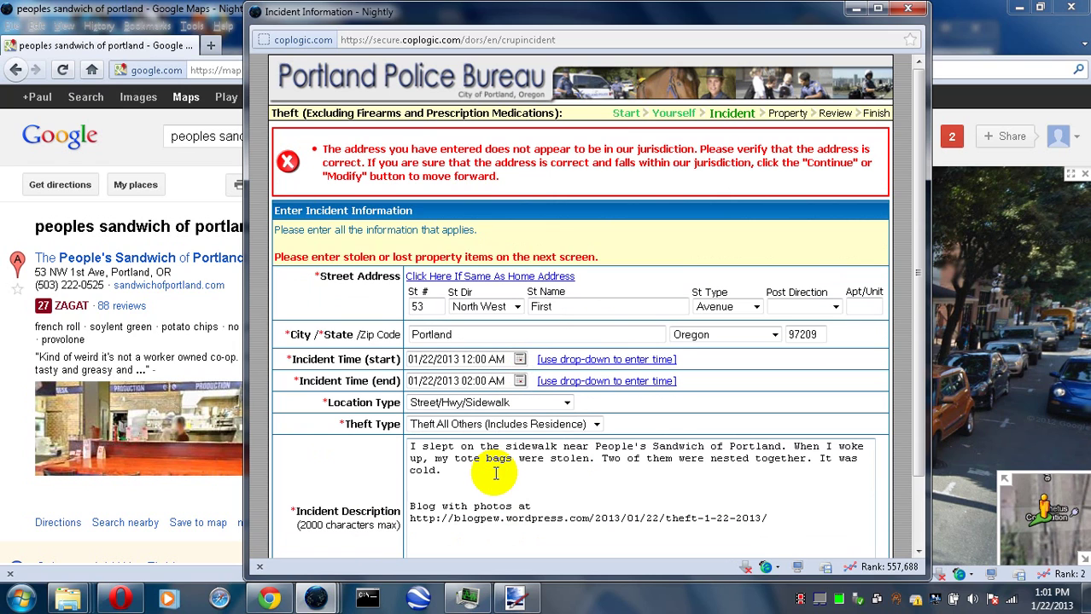
scroll(495, 478, down, 2)
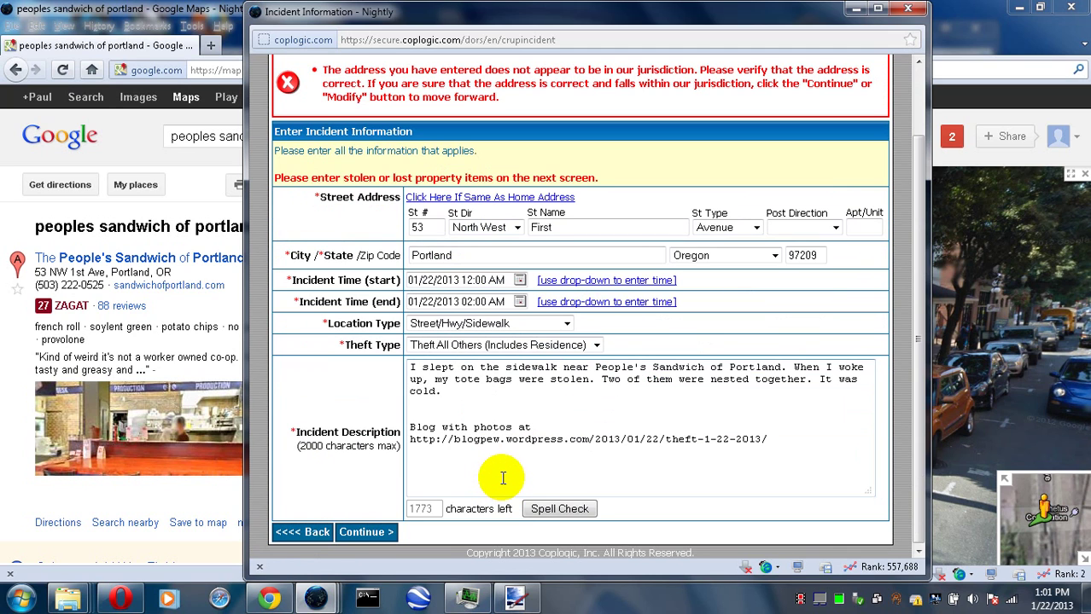
click(363, 532)
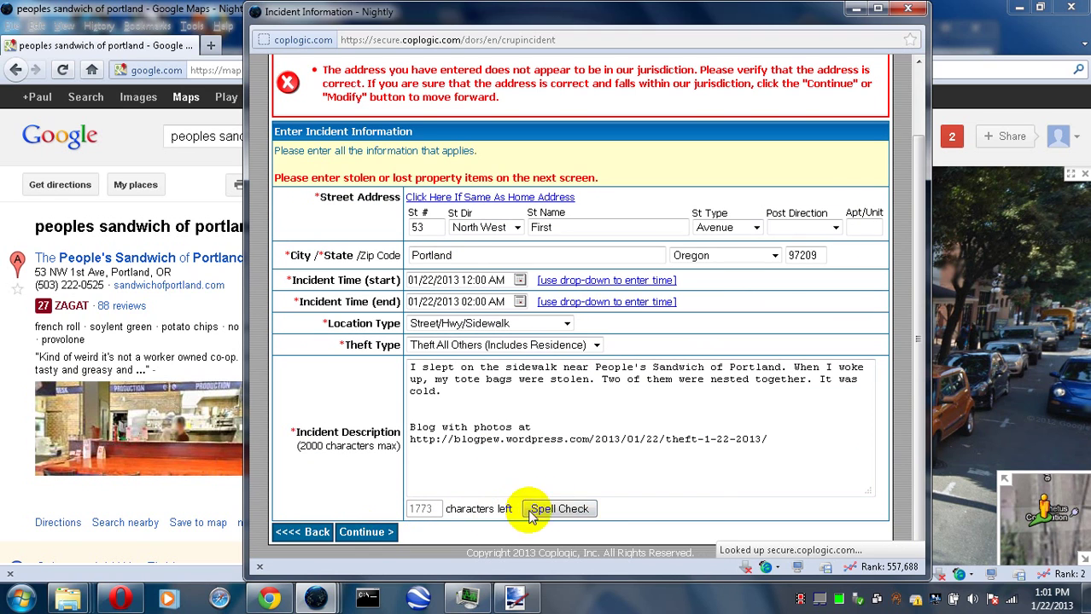